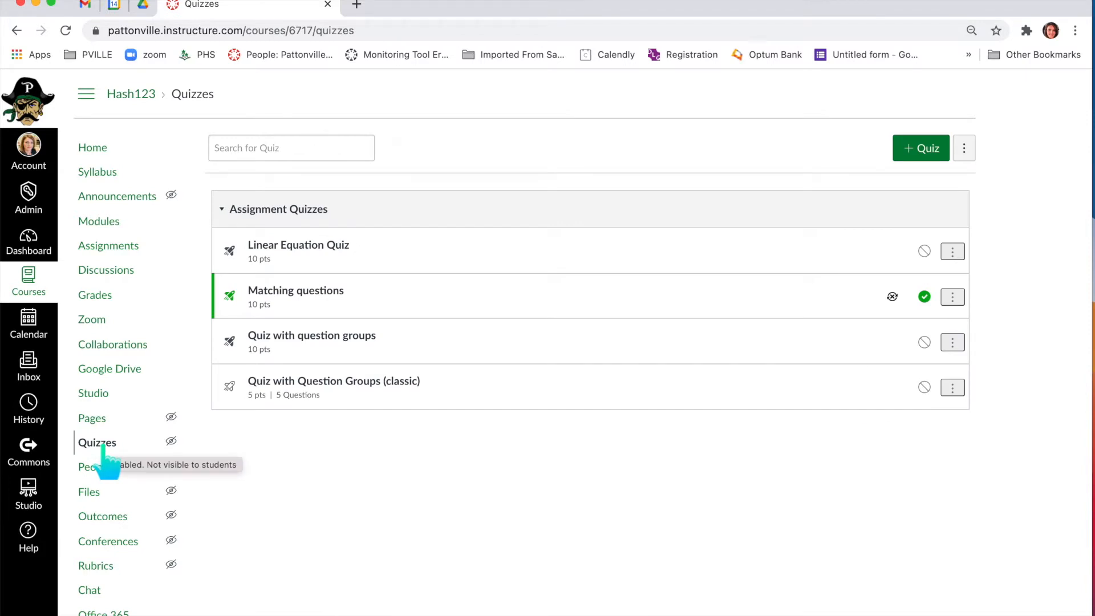
- Reset the quiz engine choice and view the Classic Quizzes and New Quizzes options without choosing either
click(910, 161)
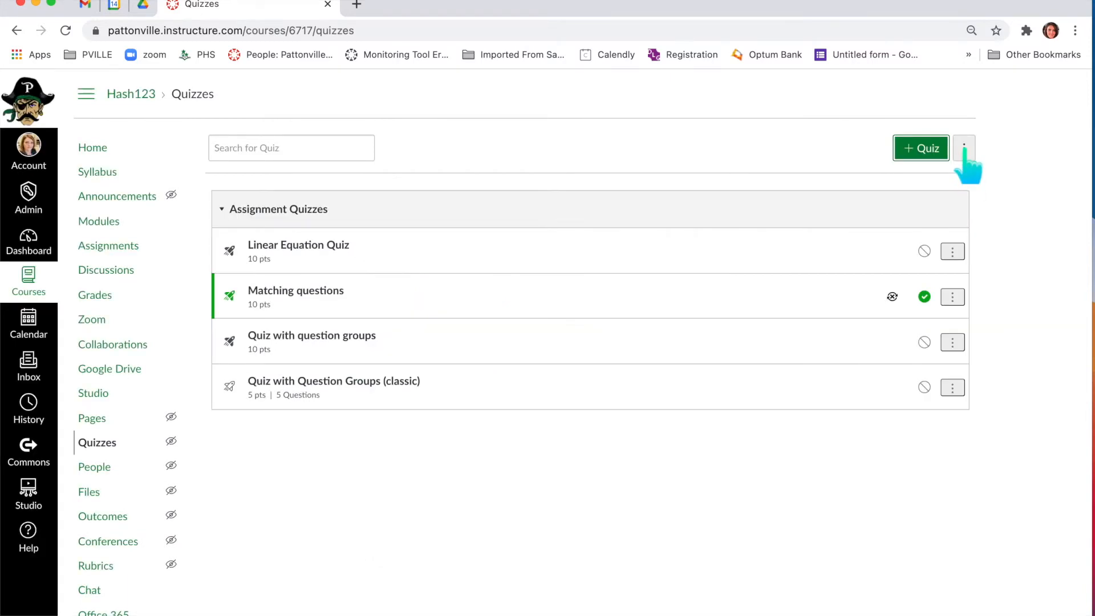
click(963, 149)
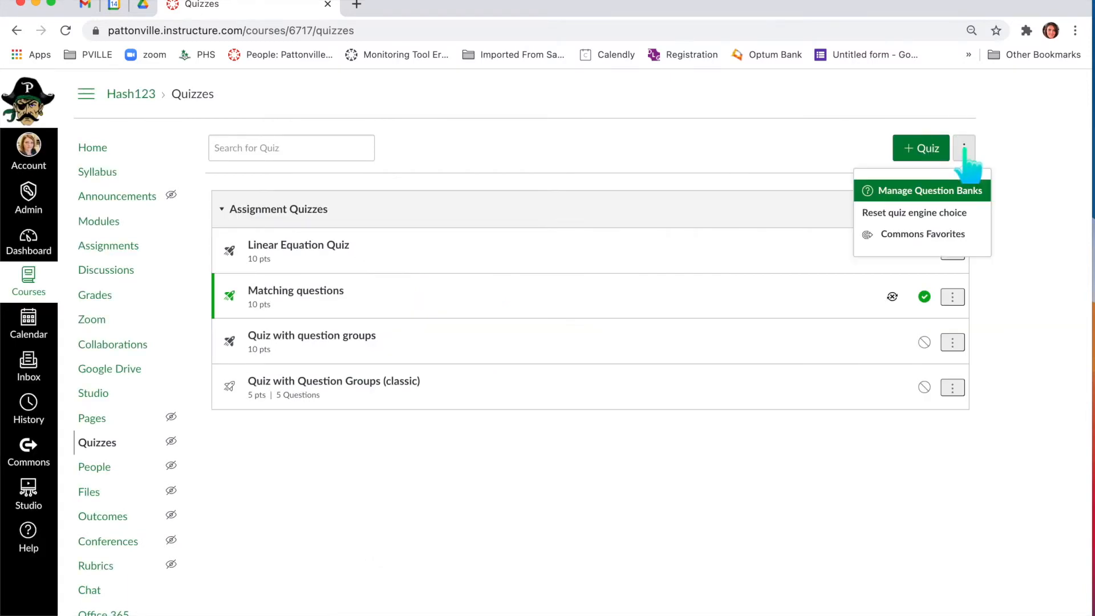
click(909, 214)
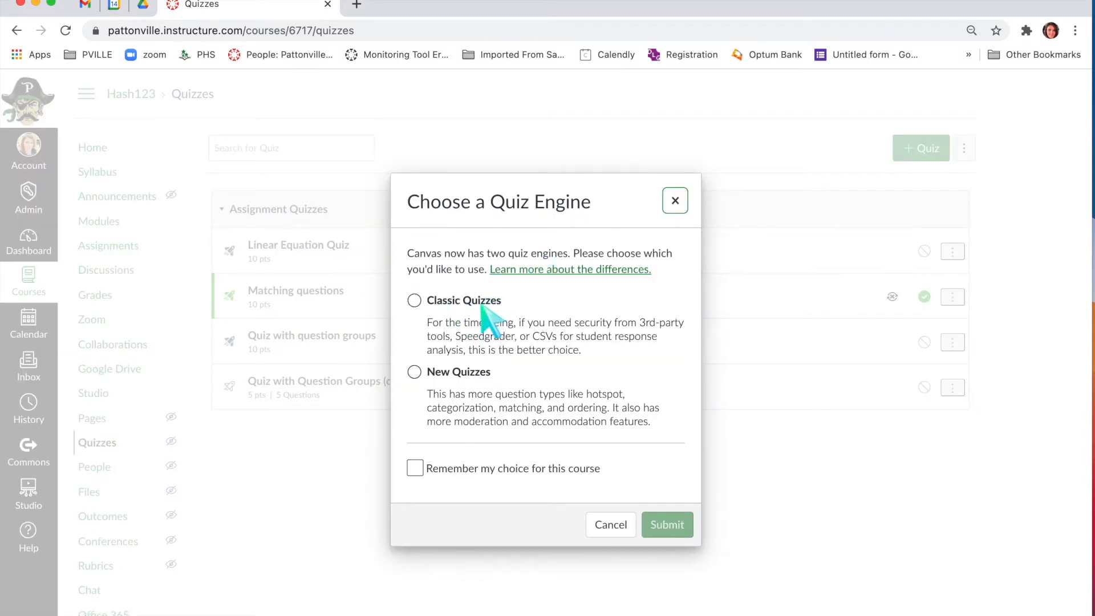
click(675, 201)
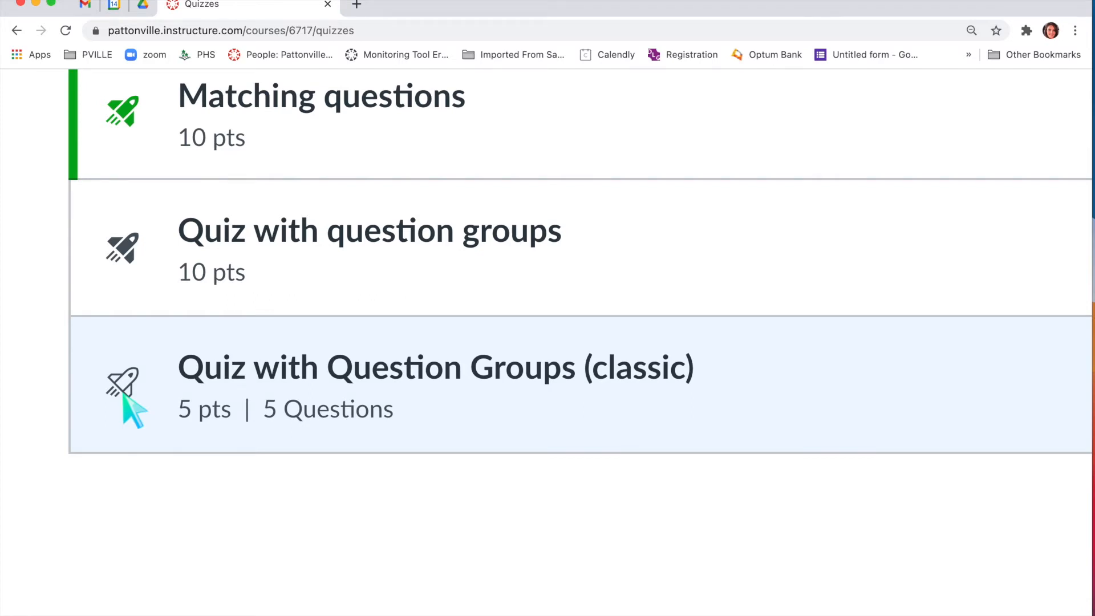
- Open Quiz with Question Groups (classic) for editing and examine its question groups and their linked banks
scroll(124, 397, up, 1)
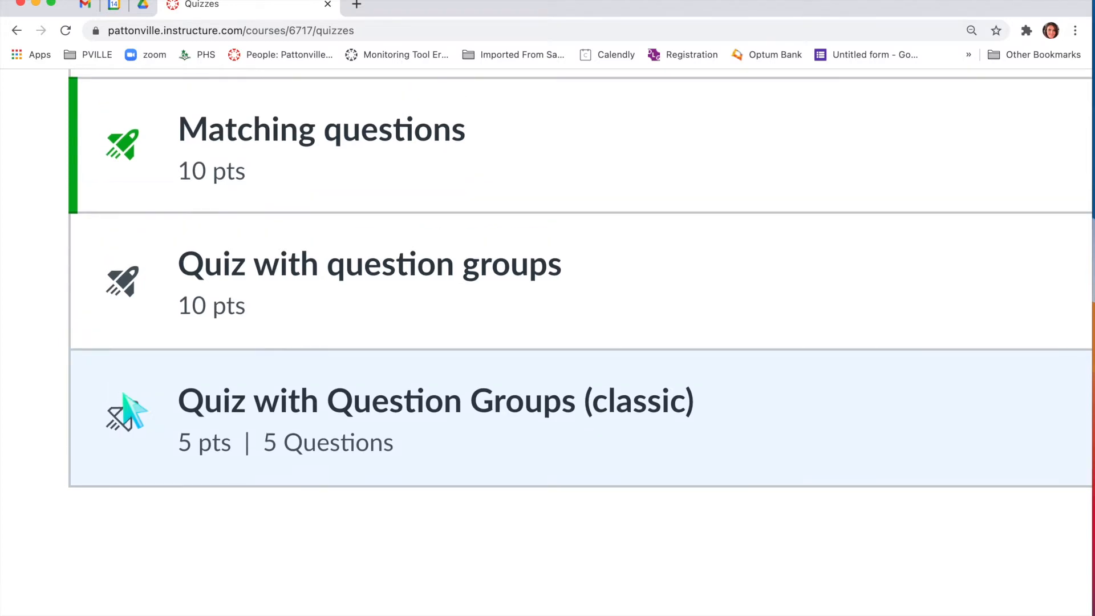
scroll(117, 399, down, 5)
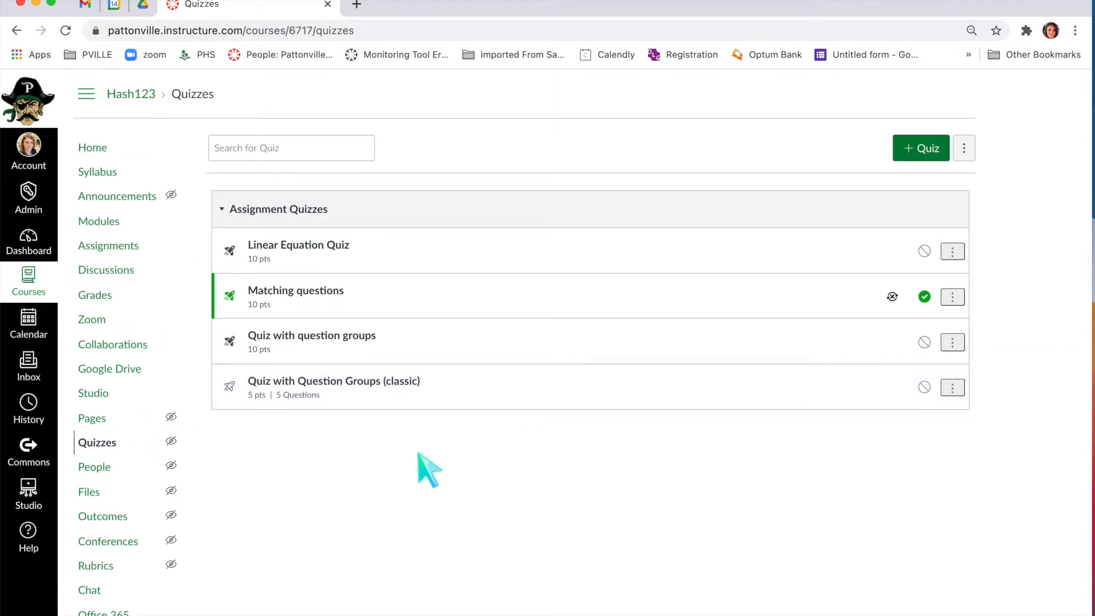
click(389, 381)
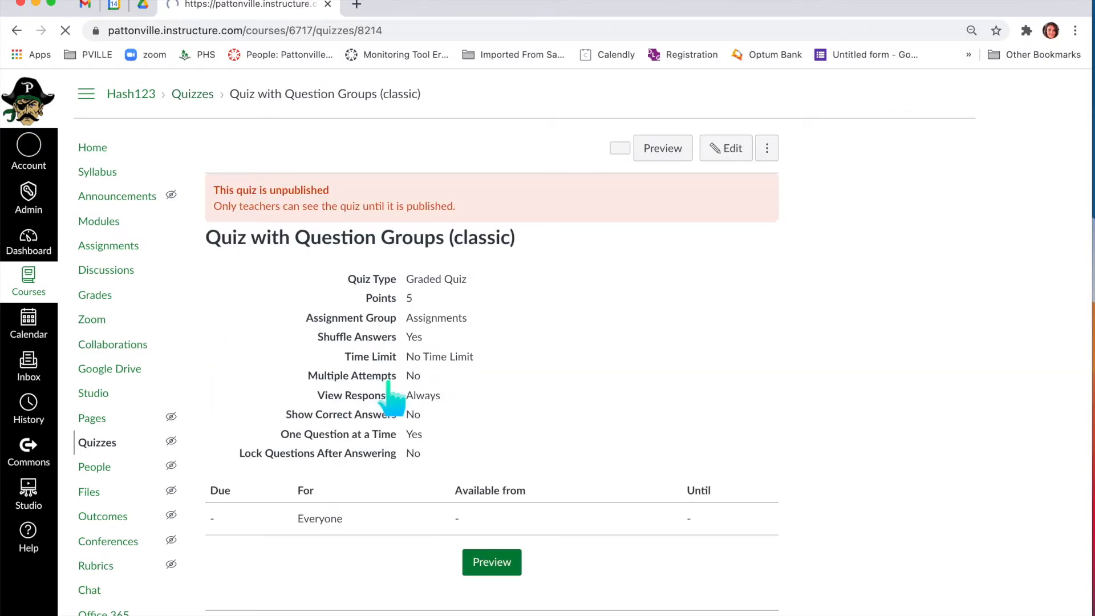
click(726, 148)
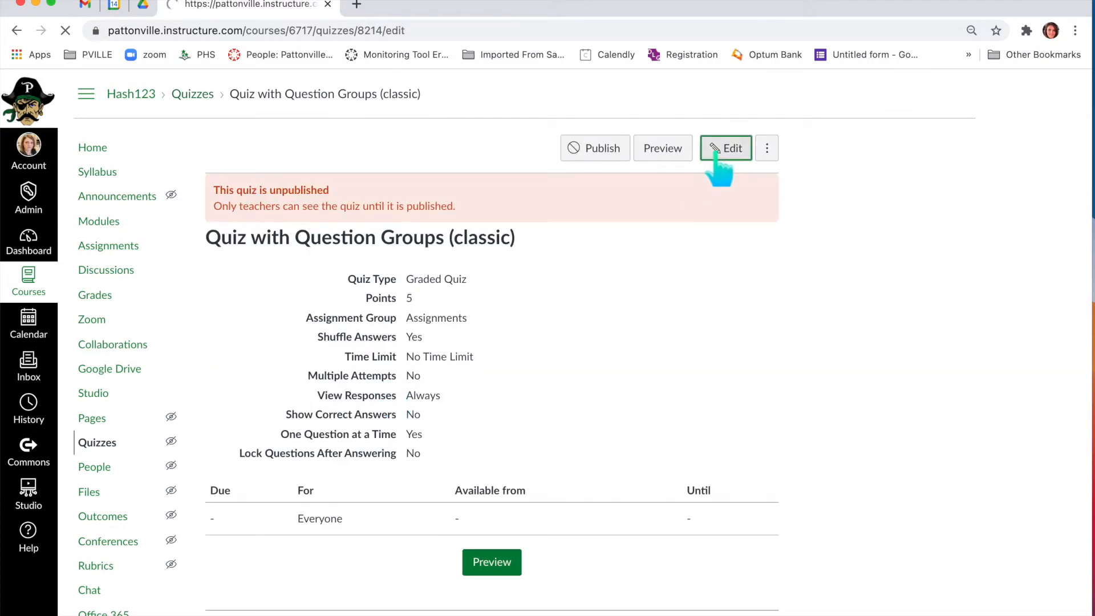
click(290, 212)
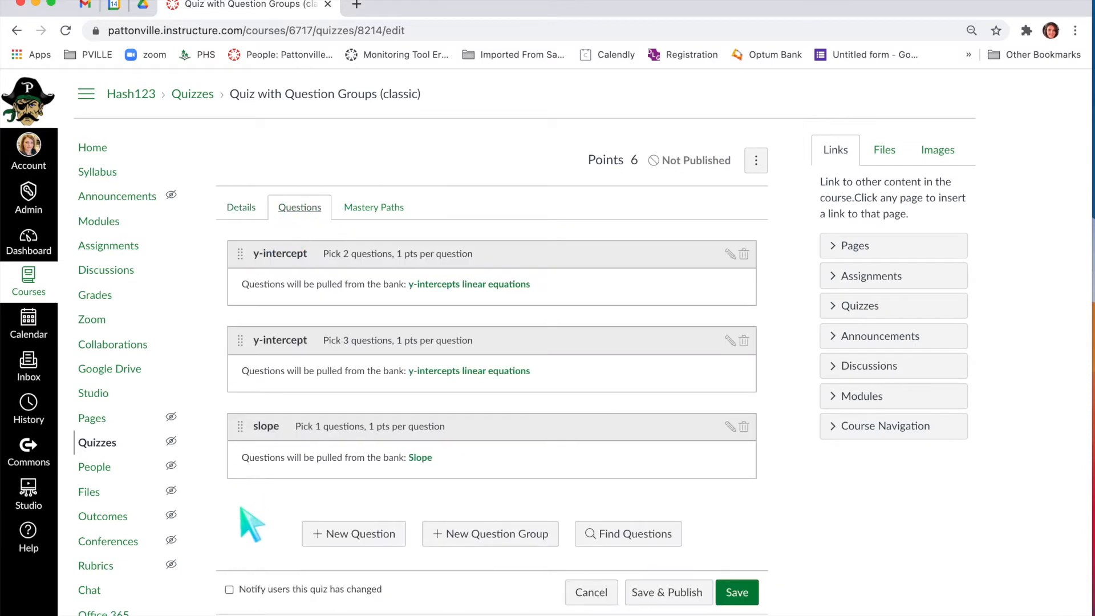
scroll(241, 507, down, 1)
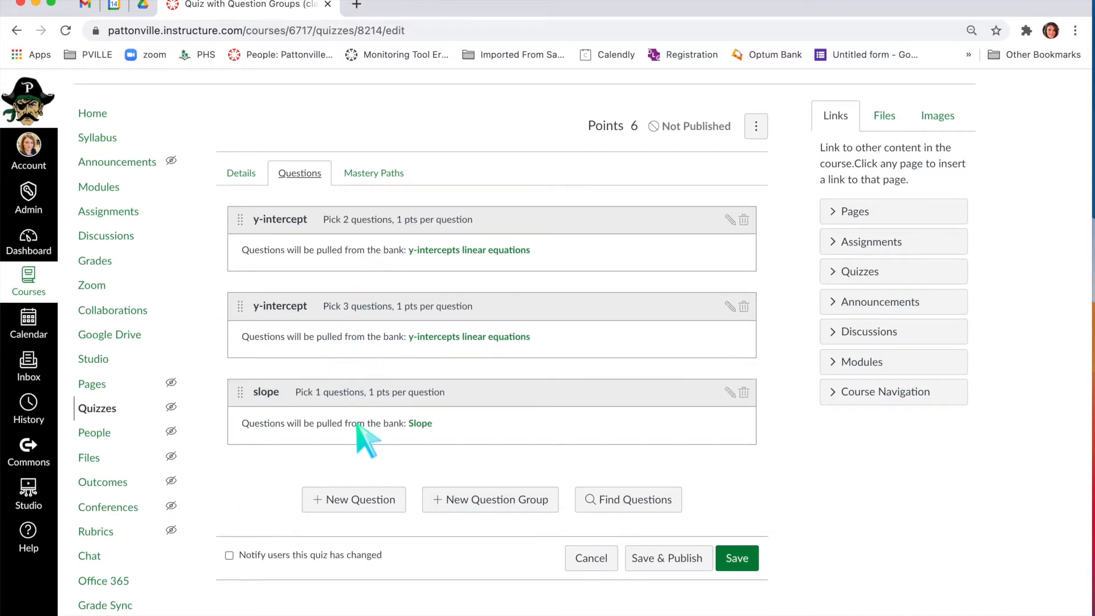
scroll(387, 396, up, 5)
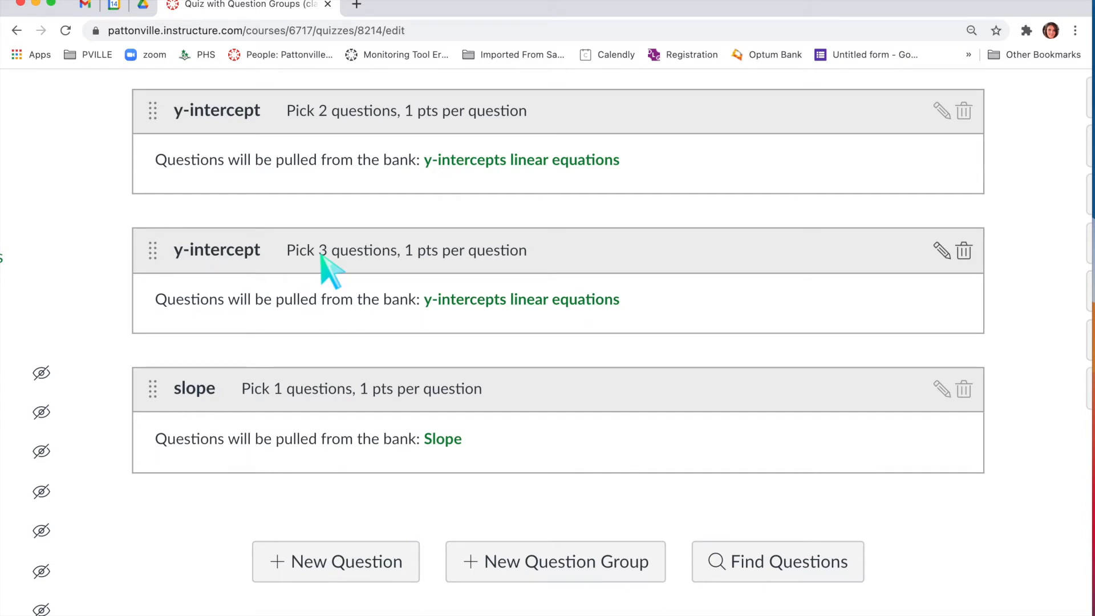
- Draft a new question group named slope that picks 2 questions
click(539, 562)
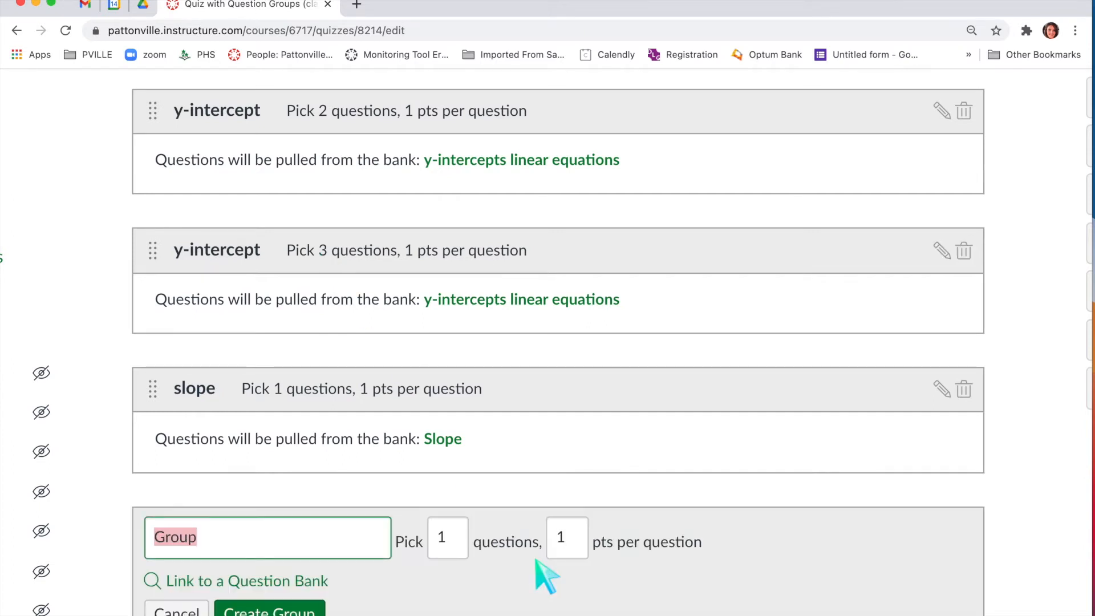
scroll(545, 576, down, 3)
text(slope)
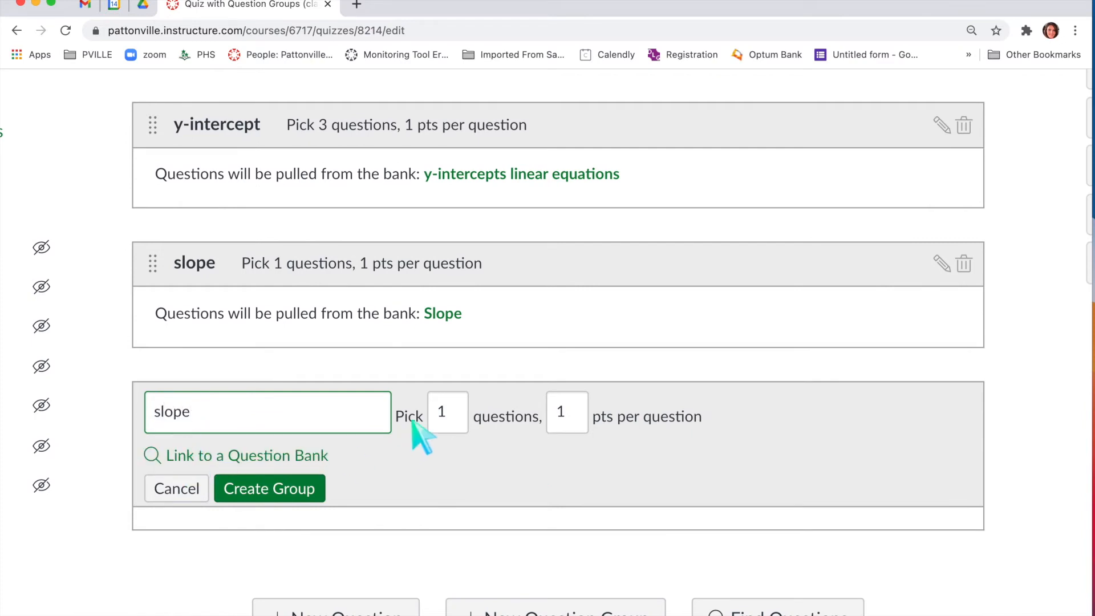
key(Tab)
text(2)
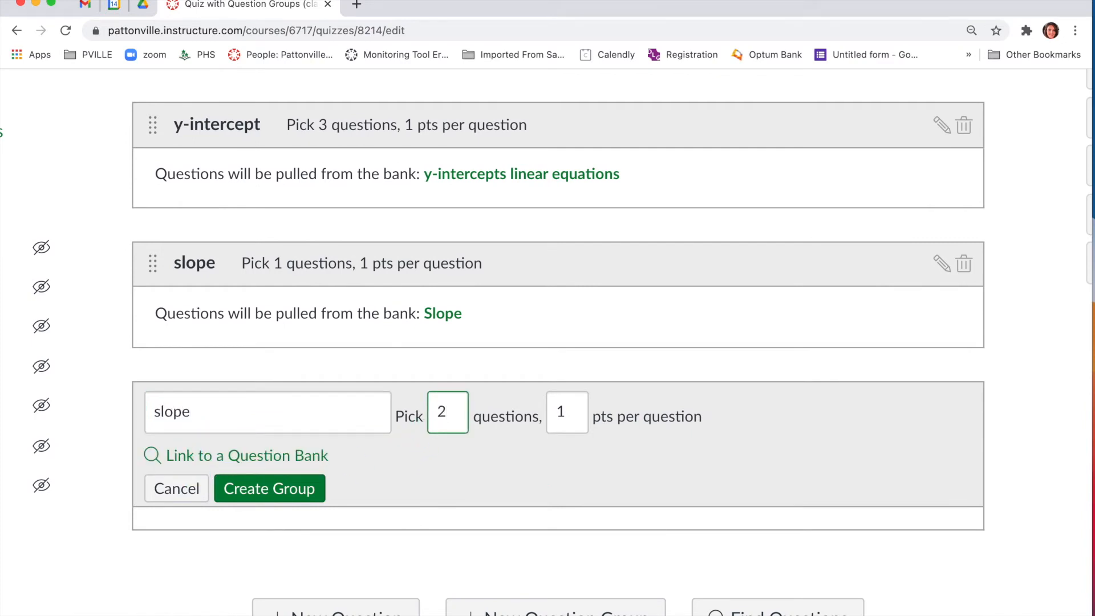
- Check which question banks can be linked to the draft slope group, and discard the draft
click(279, 457)
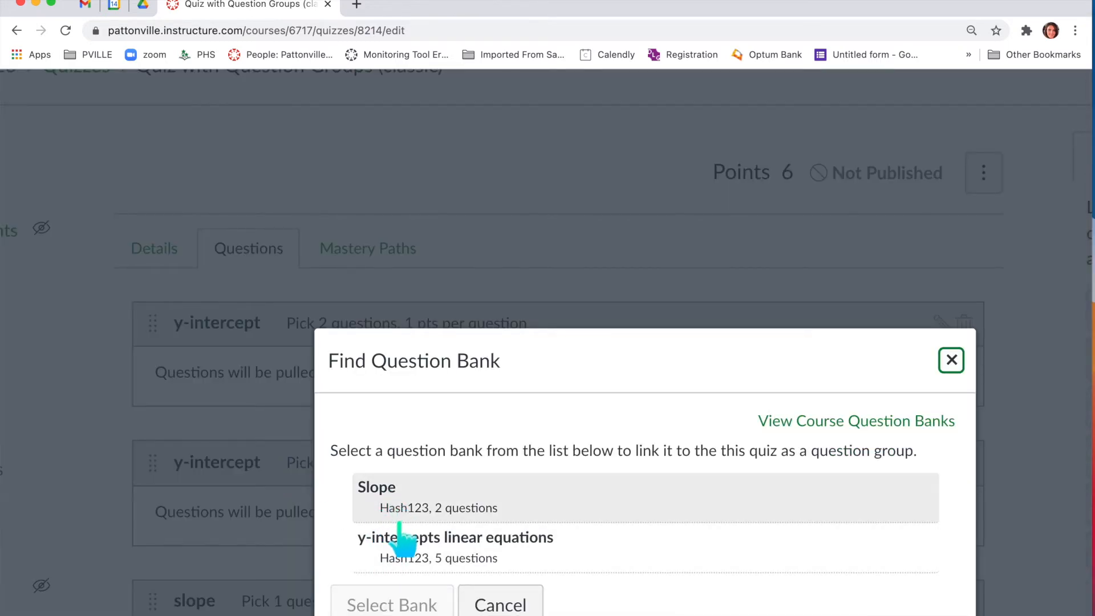
click(500, 604)
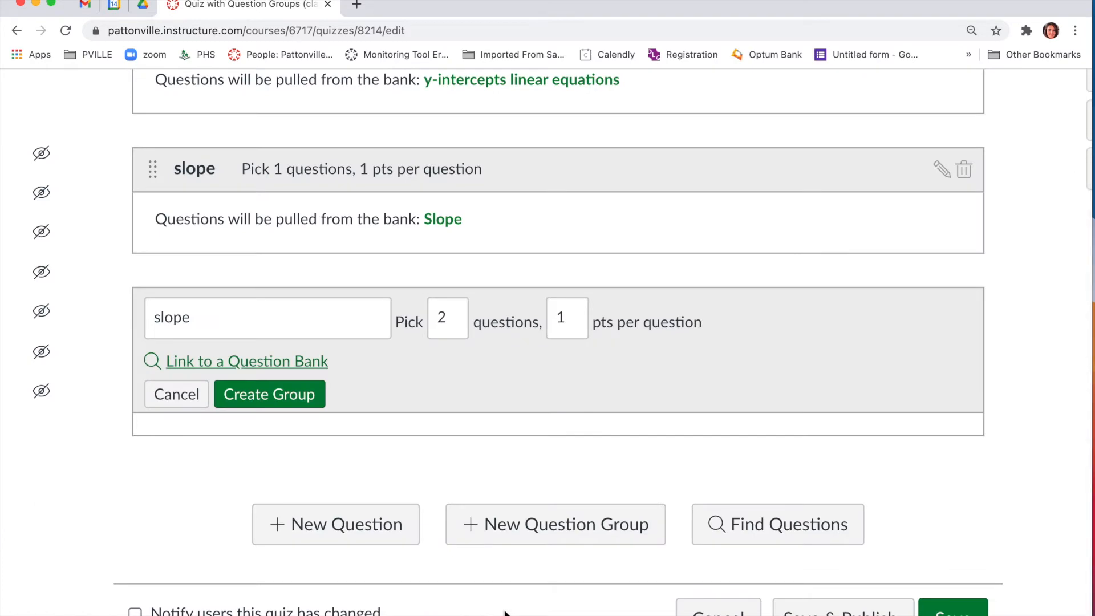
click(186, 399)
scroll(183, 399, down, 5)
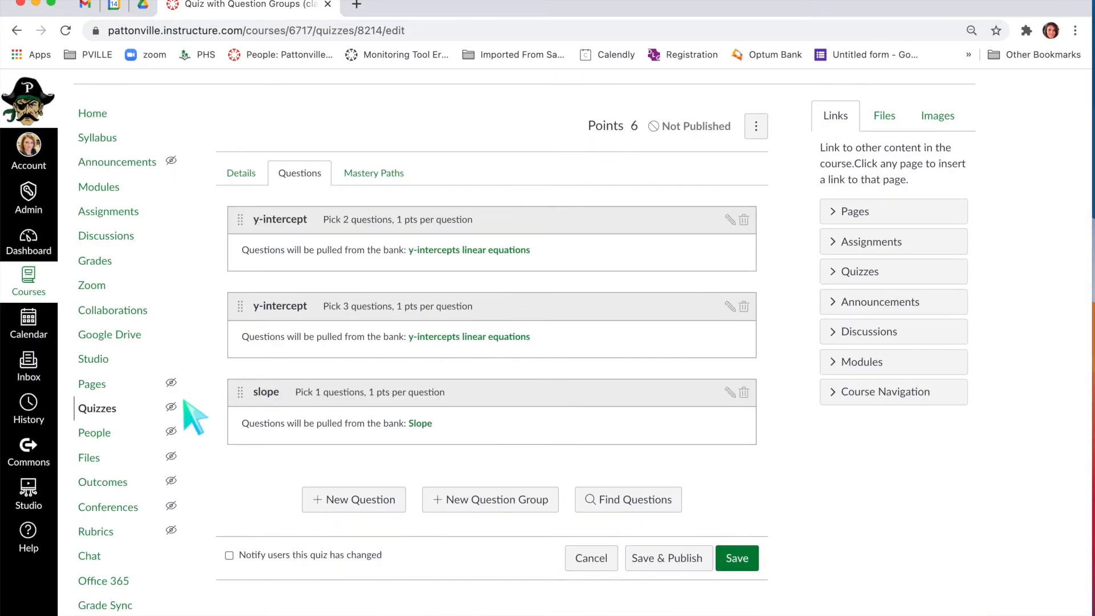
- Return to the course's quiz list and open the management page for its question banks
click(98, 411)
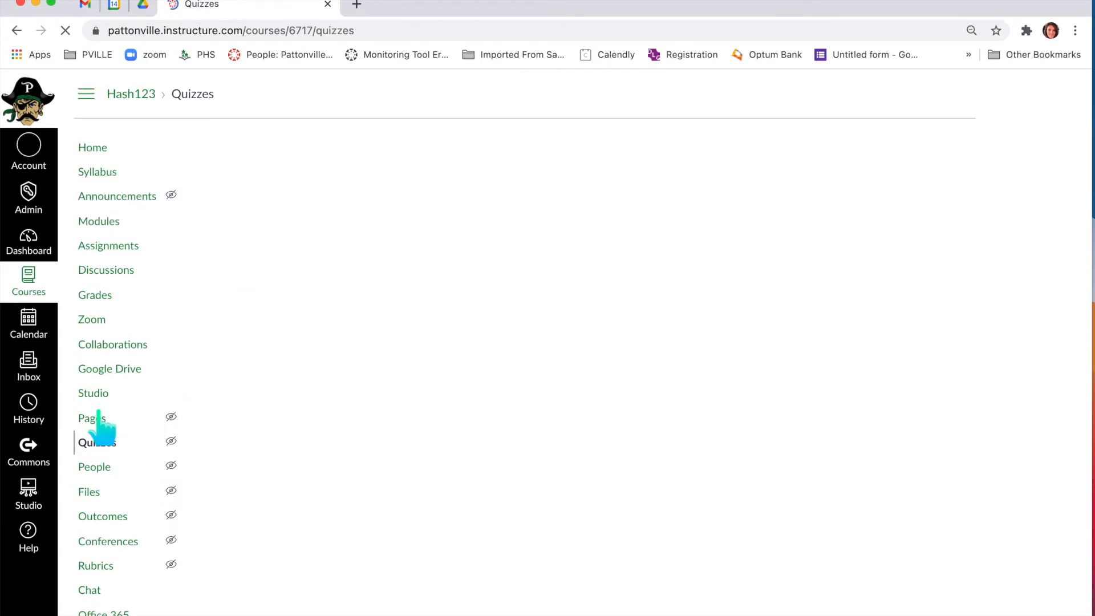
click(964, 153)
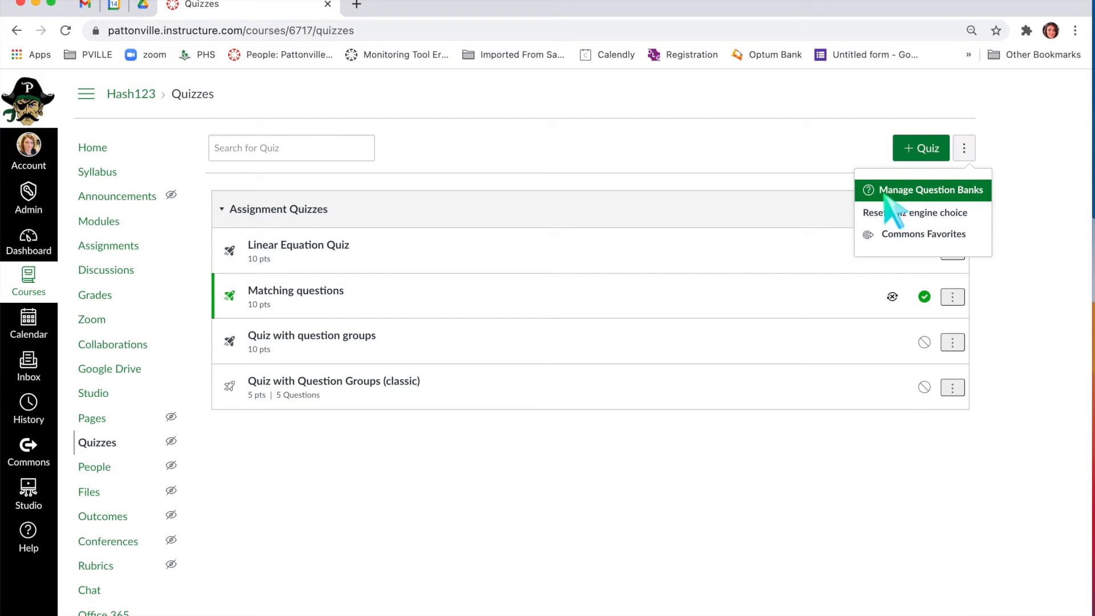
click(938, 192)
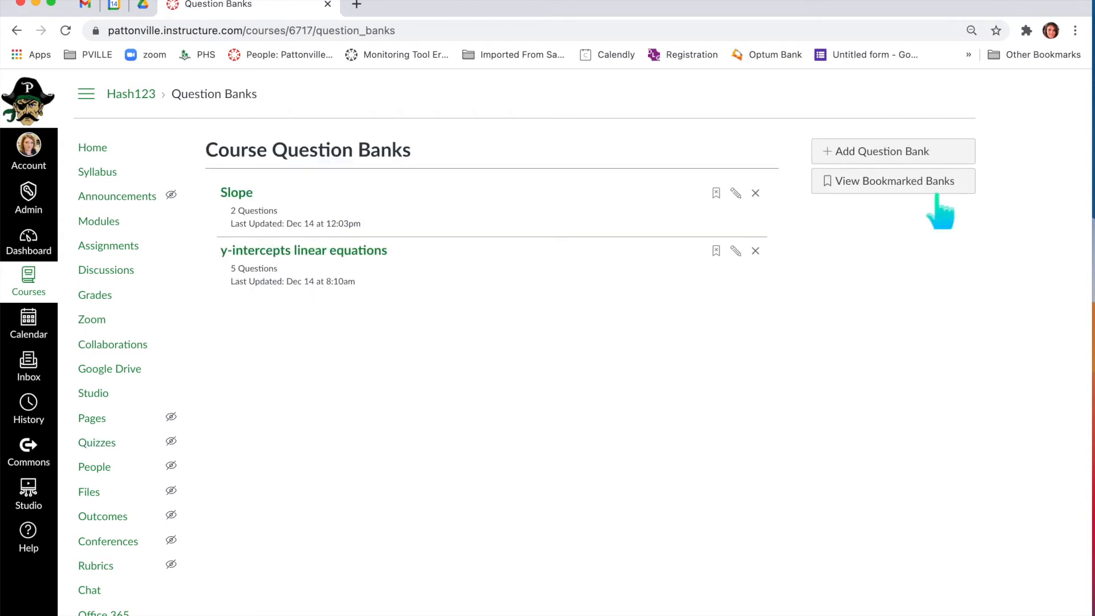
- Add a course question bank named slope intercept form
click(849, 159)
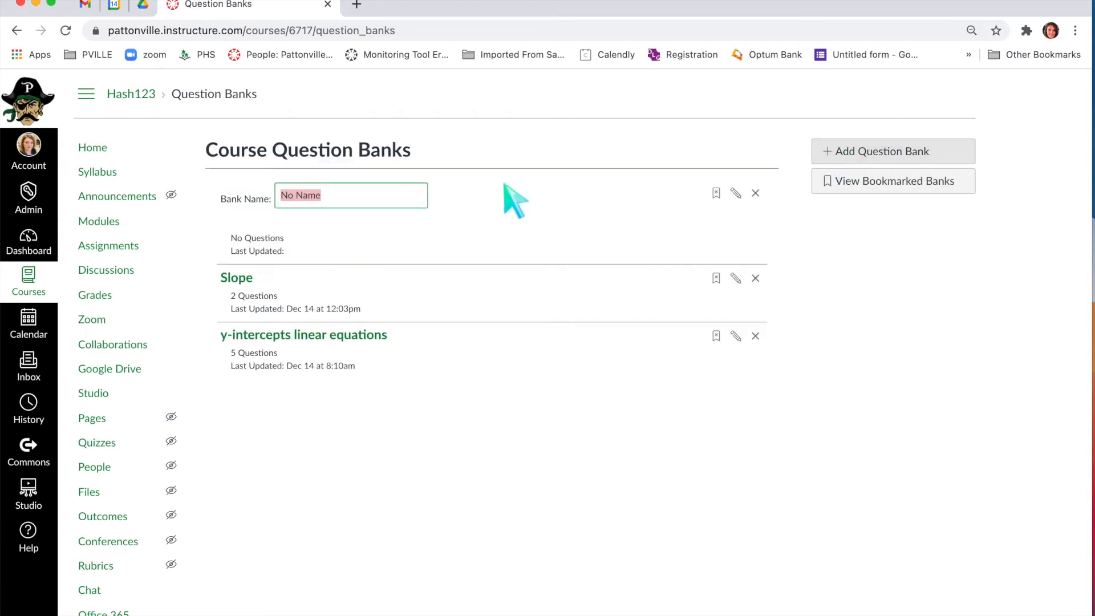
double_click(298, 195)
key(super+a)
key(BackSpace)
text(slop)
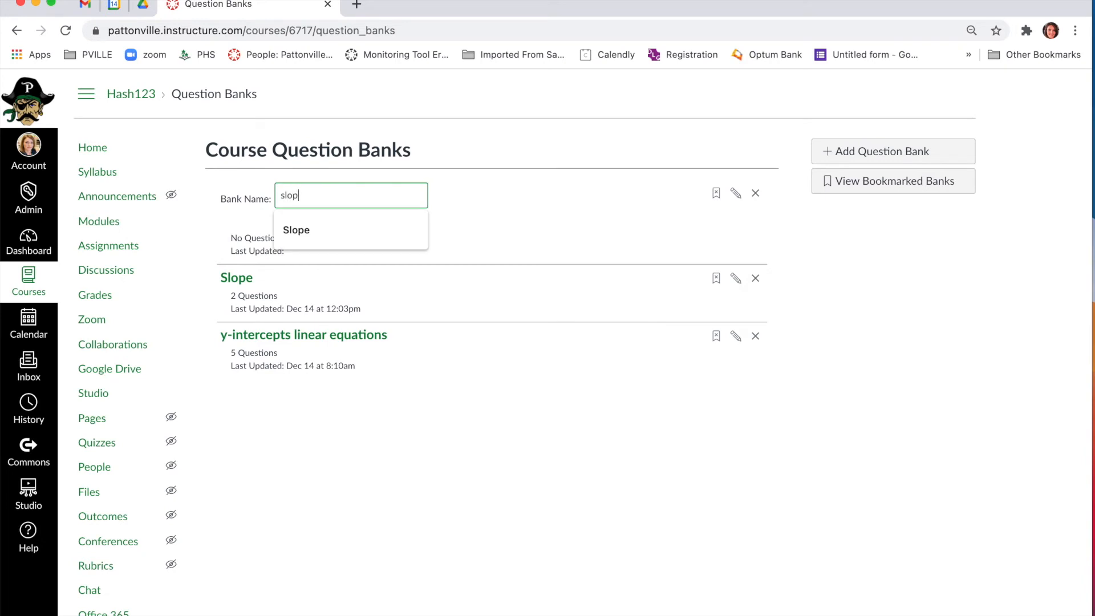
text(e intercept form)
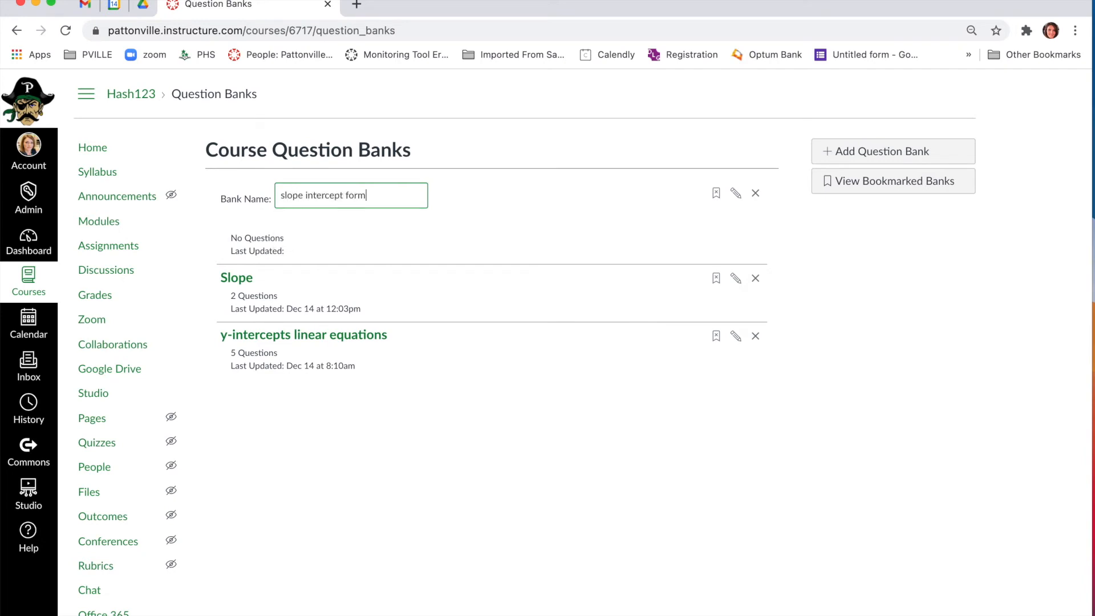
key(Return)
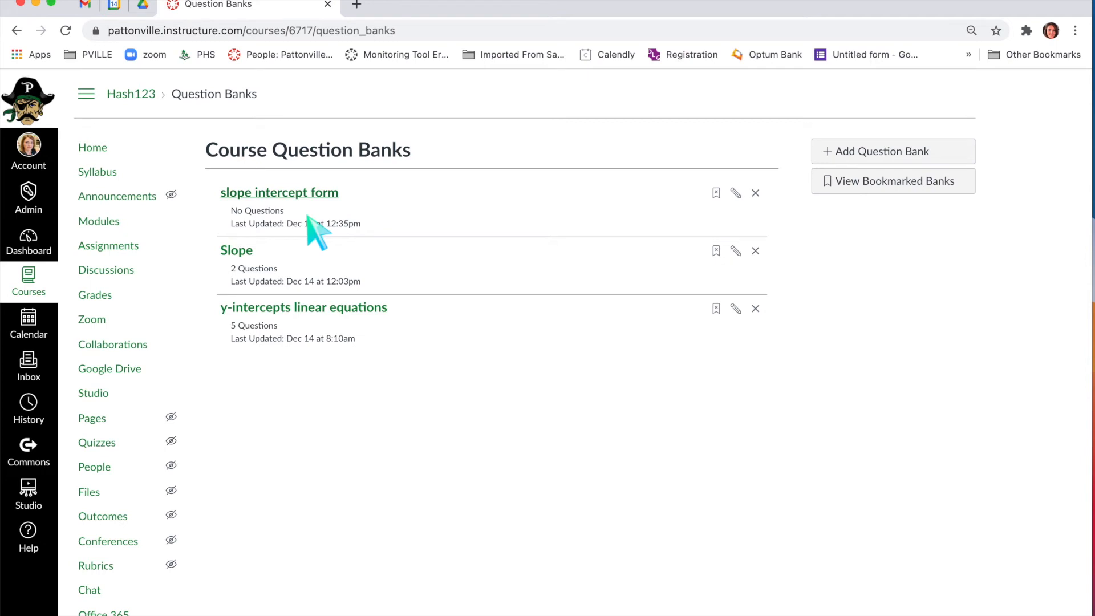
- Start a question in the slope intercept form bank and examine the available question types and answer fields
click(302, 193)
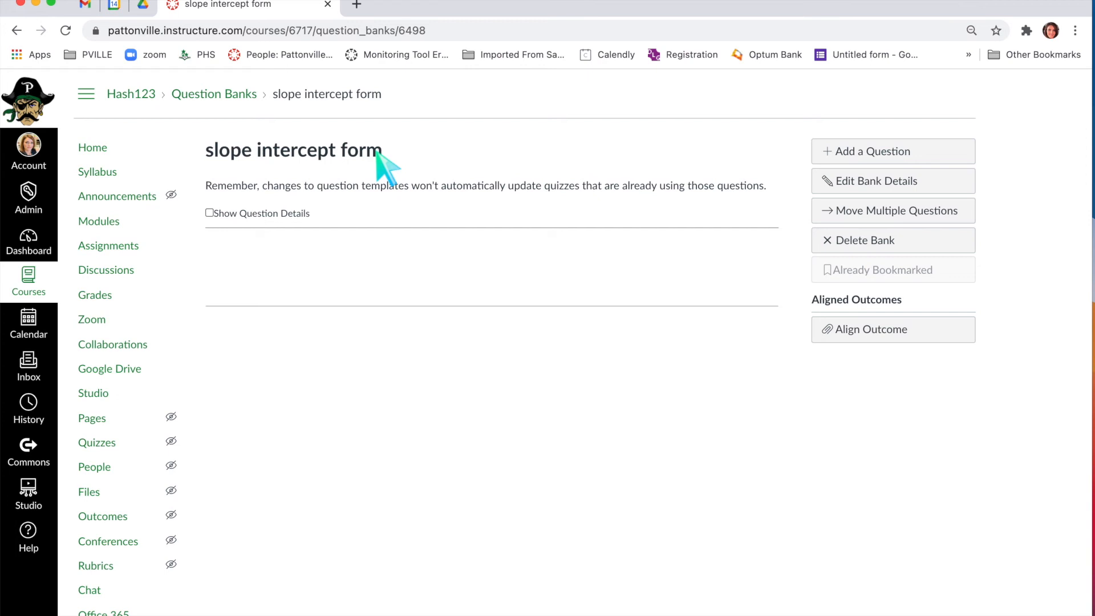
click(850, 152)
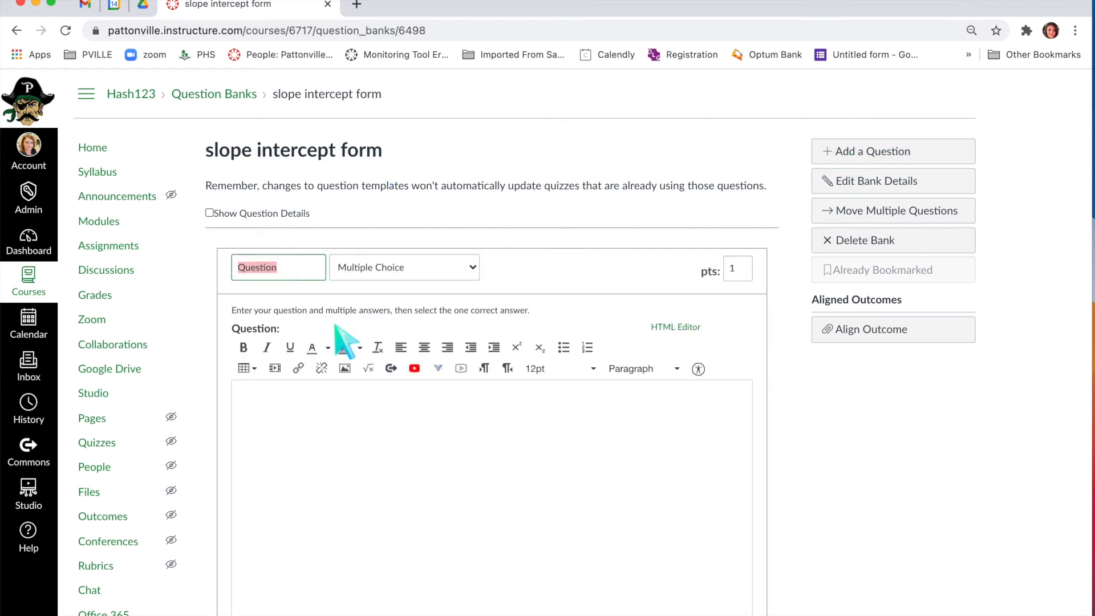
click(378, 273)
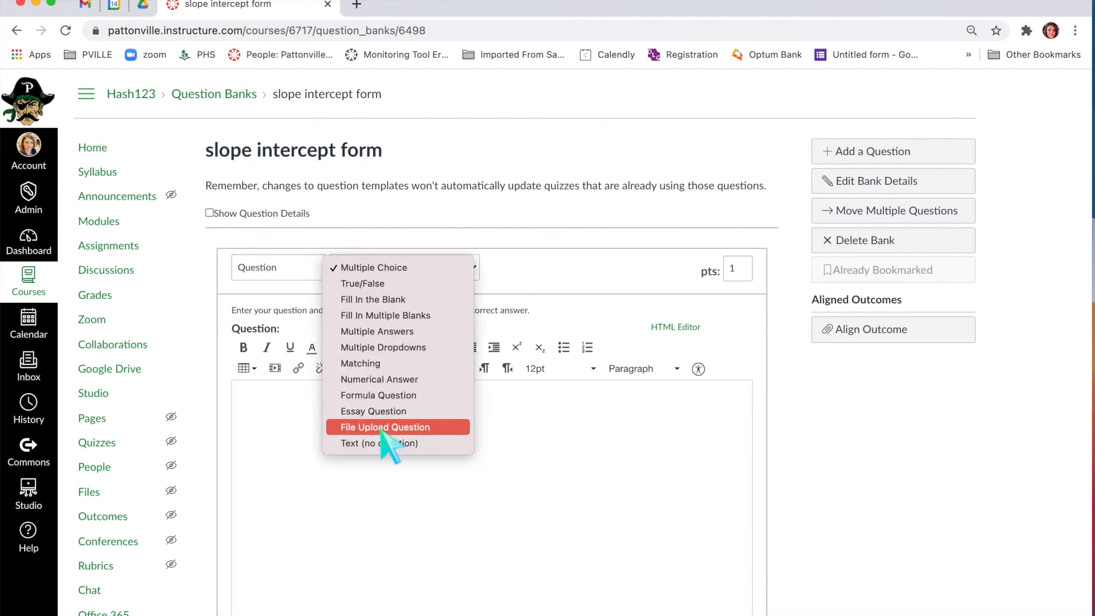
click(550, 509)
scroll(366, 533, down, 8)
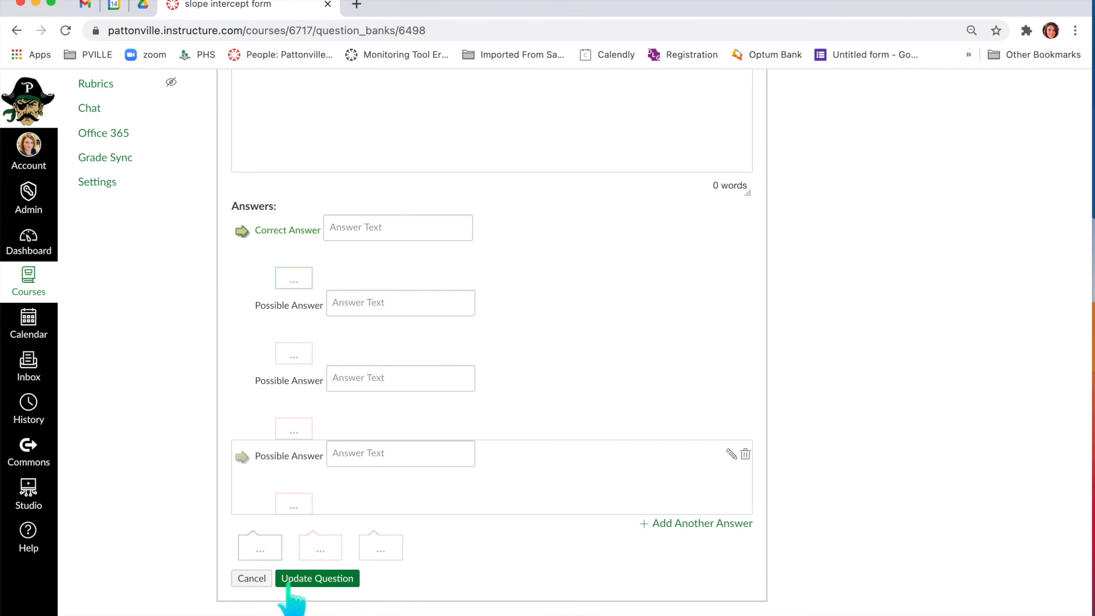
scroll(502, 605, up, 10)
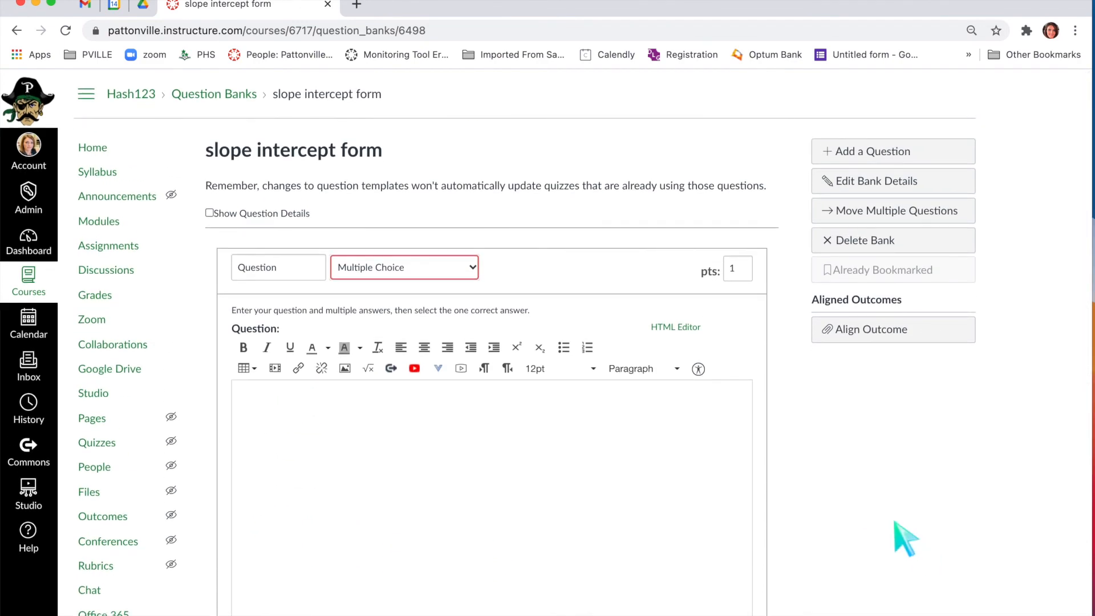
- Leave the unsaved question for the question bank list and open the Slope bank to view its questions
click(228, 94)
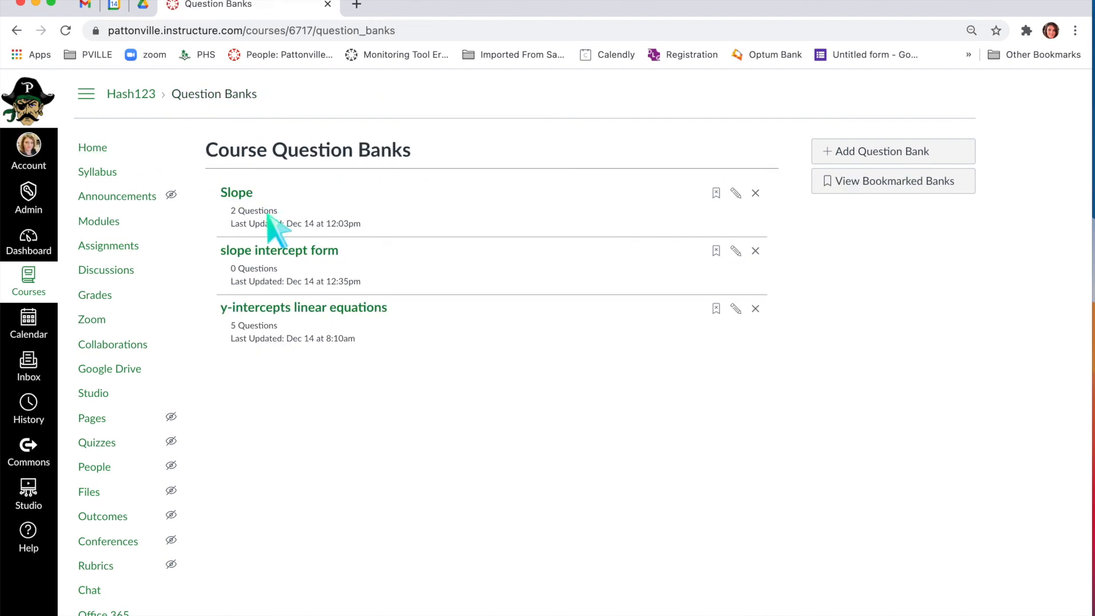
click(236, 194)
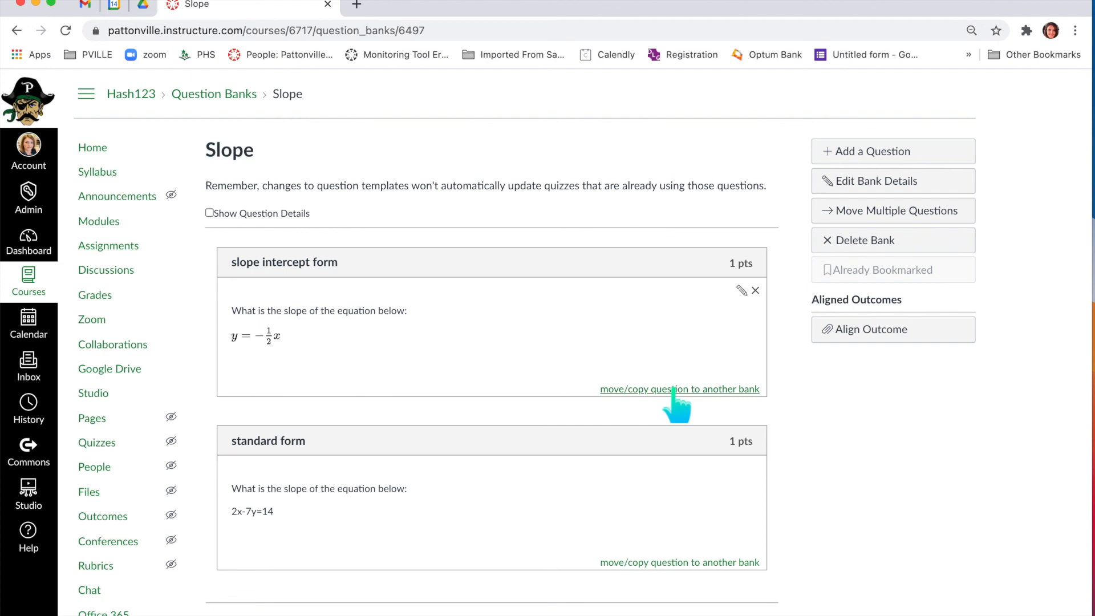
scroll(677, 406, down, 1)
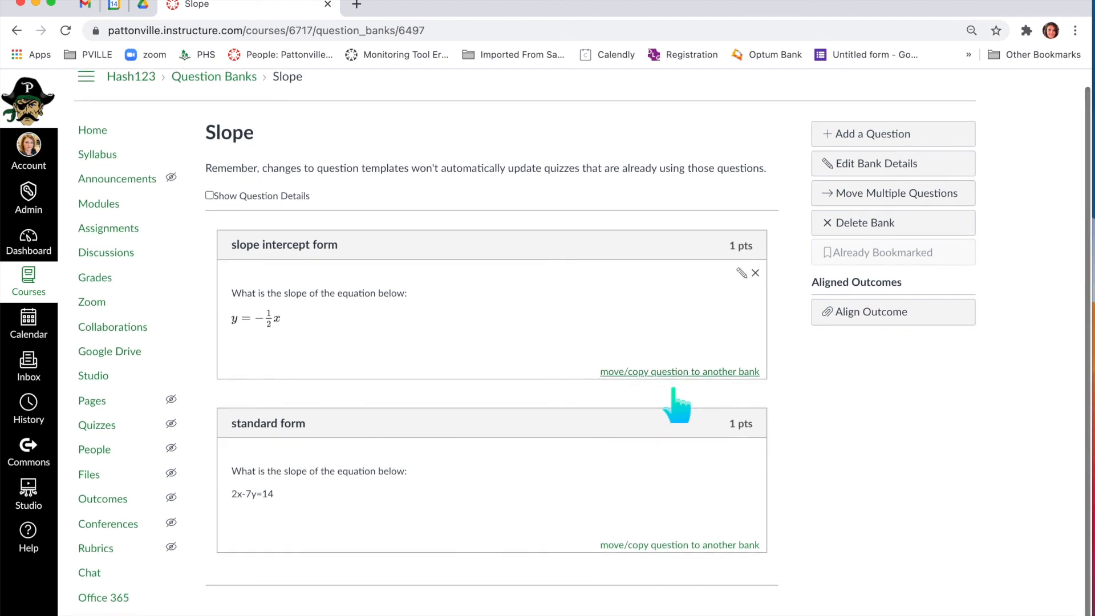